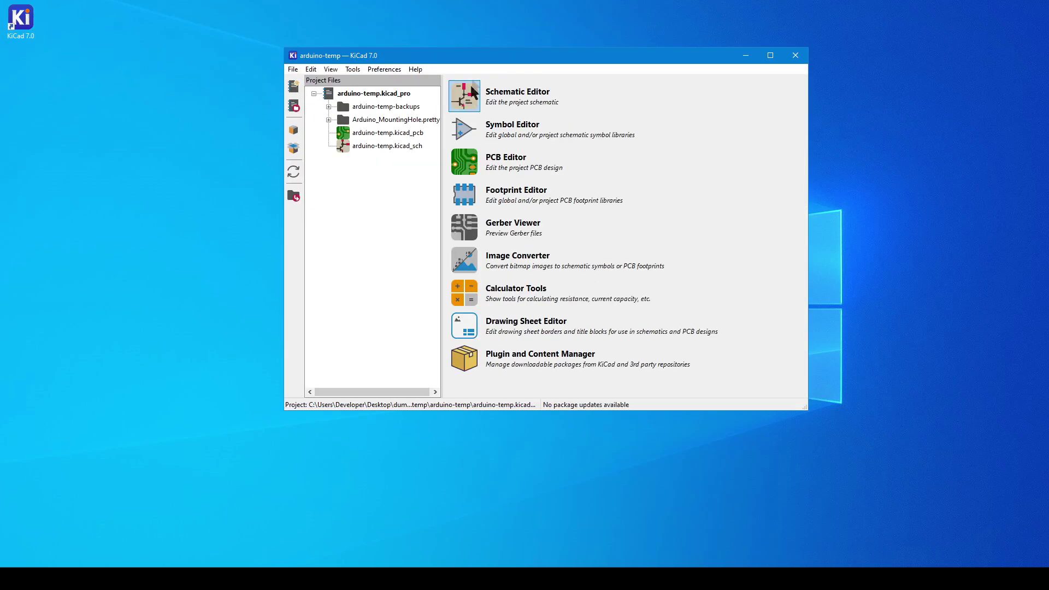
Select the arduino-temp.kicad_pro project and look through its file commands without choosing any
{"action": "left_click_drag", "start_coordinate": [463, 56], "coordinate": [445, 12]}
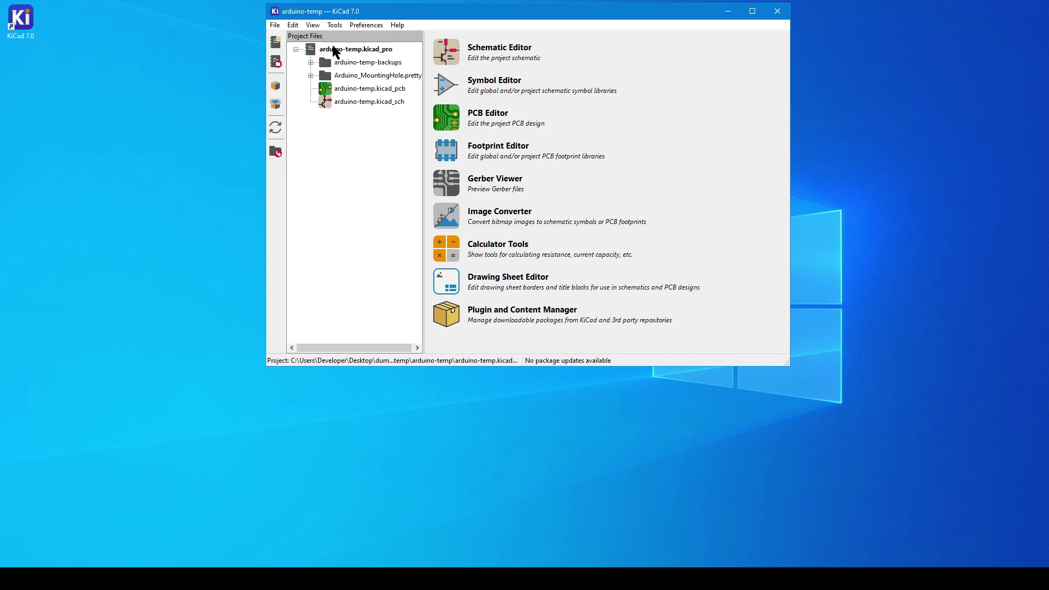
{"action": "left_click", "coordinate": [349, 50]}
{"action": "left_click", "coordinate": [274, 25]}
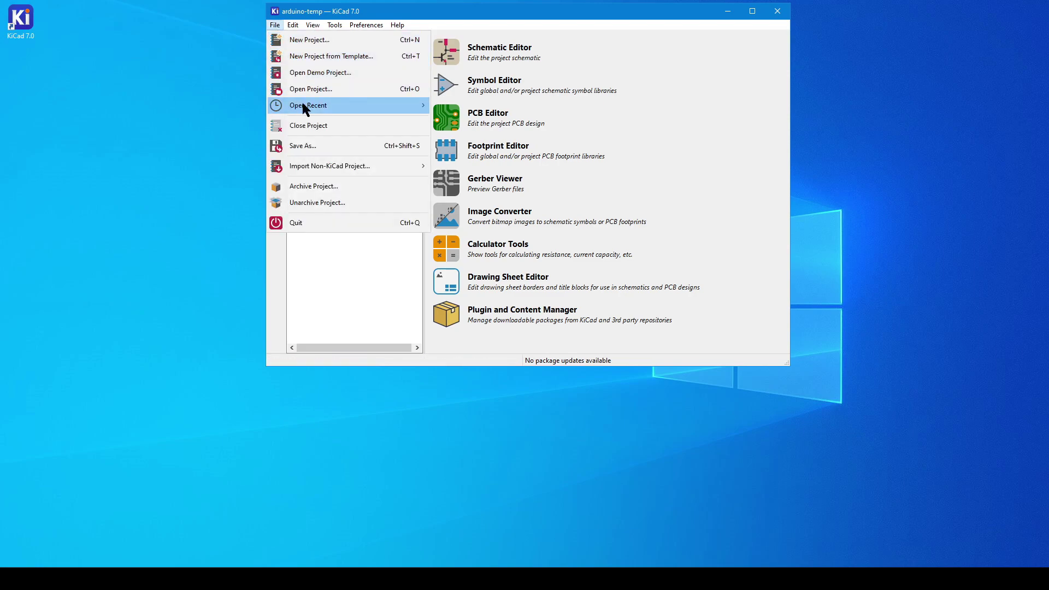
{"action": "mouse_move", "coordinate": [304, 108]}
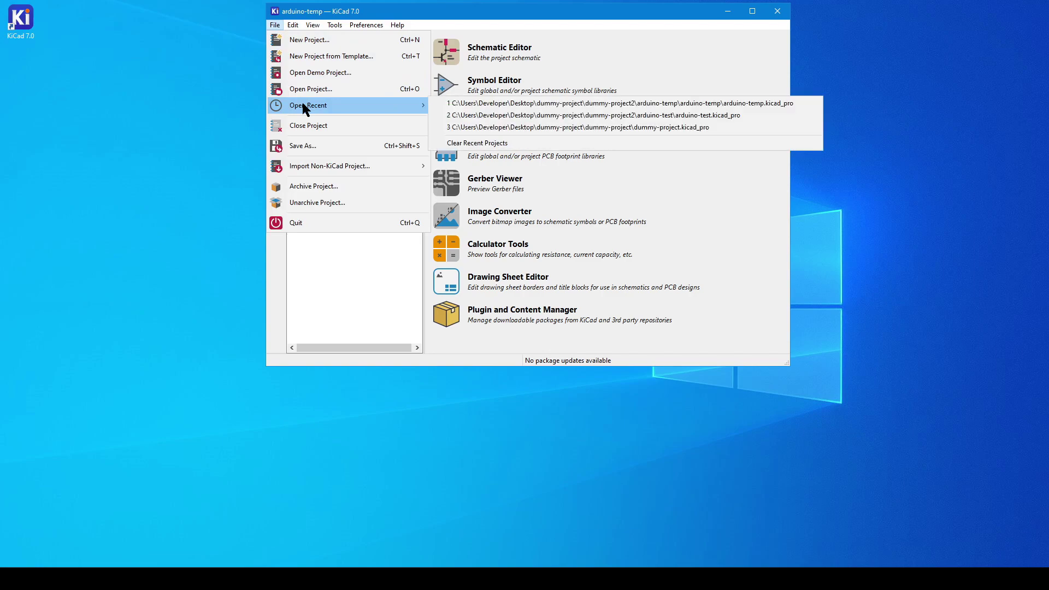
{"action": "left_click", "coordinate": [277, 25]}
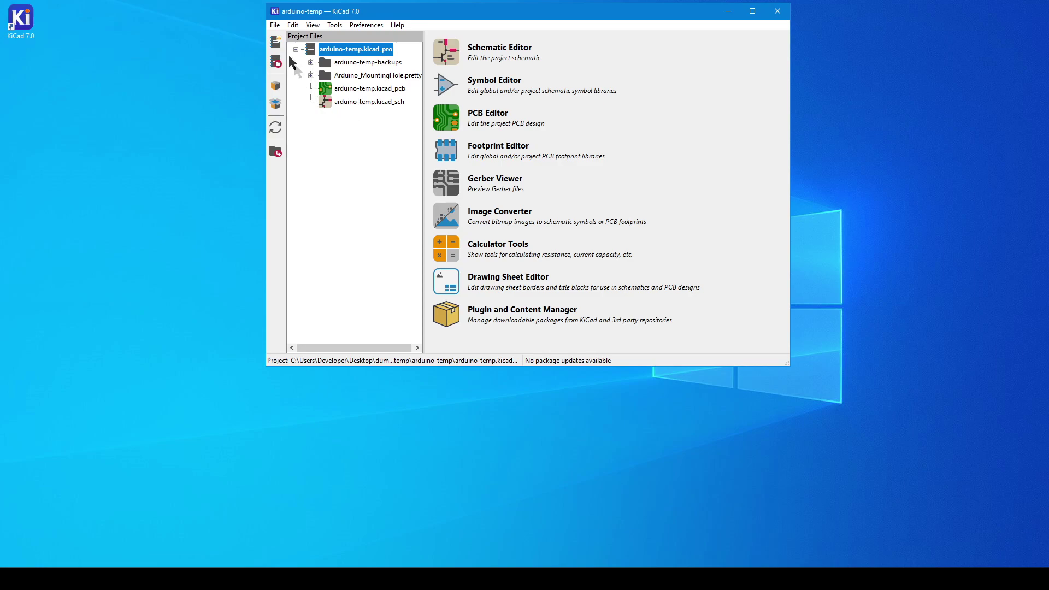
{"action": "left_click", "coordinate": [275, 25]}
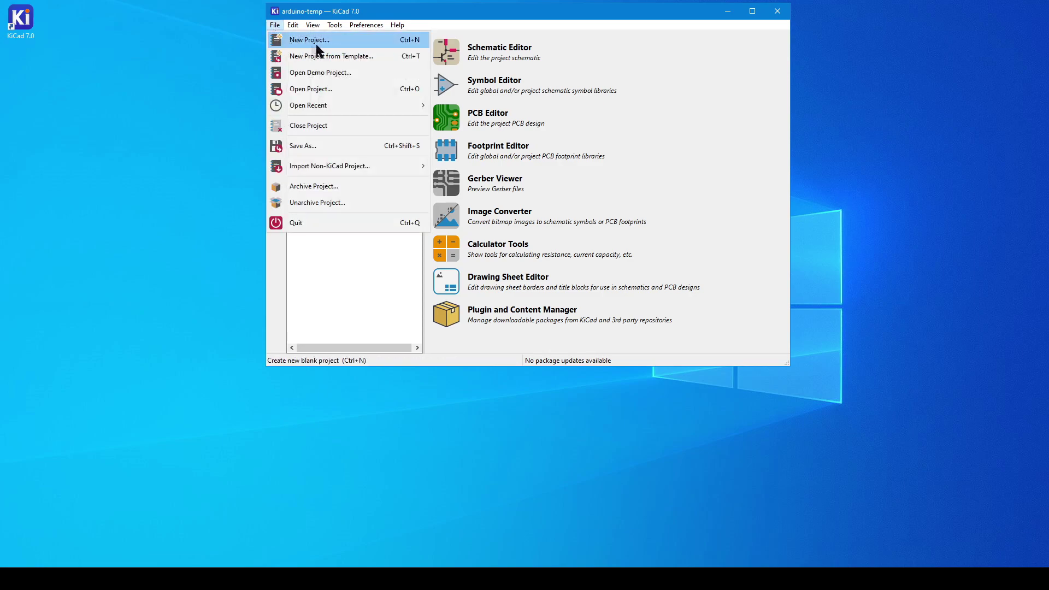
{"action": "key", "text": "Escape"}
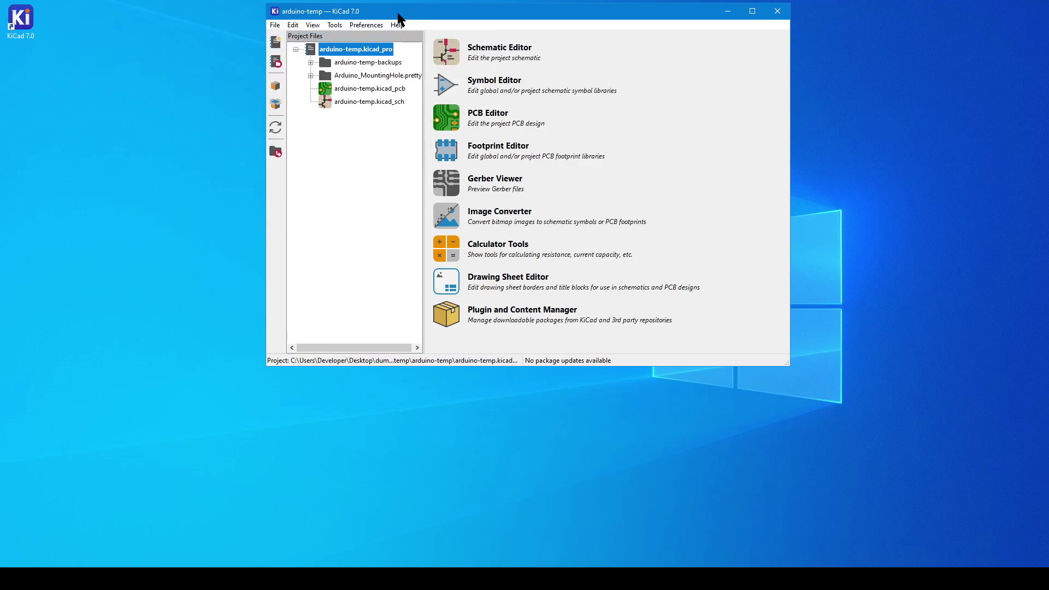
Open arduino-temp.kicad_sch in the Schematic Editor and bring up its Page Settings
{"action": "left_click", "coordinate": [336, 101]}
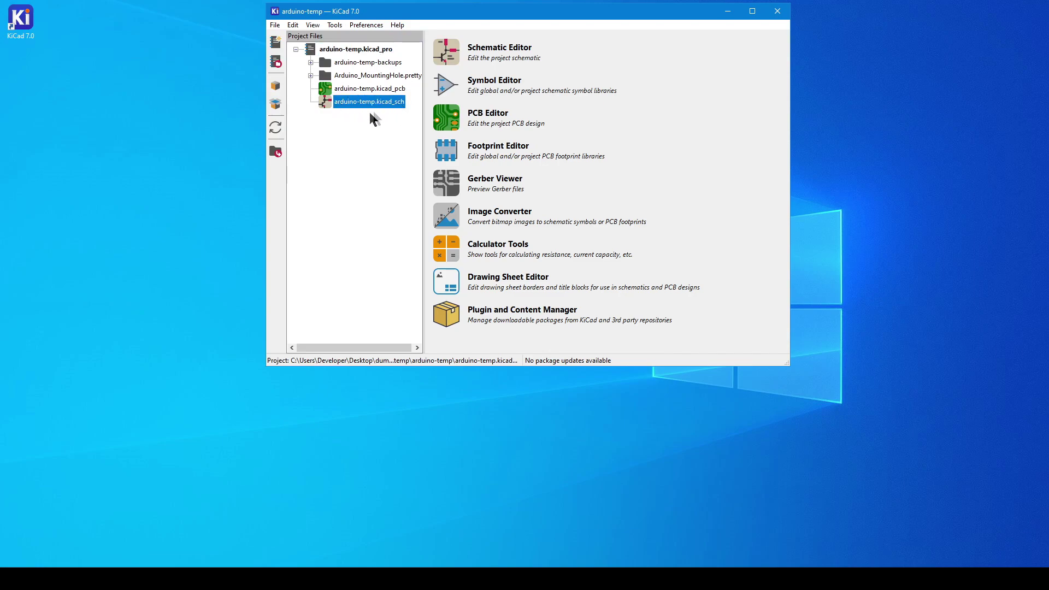
{"action": "double_click", "coordinate": [325, 103]}
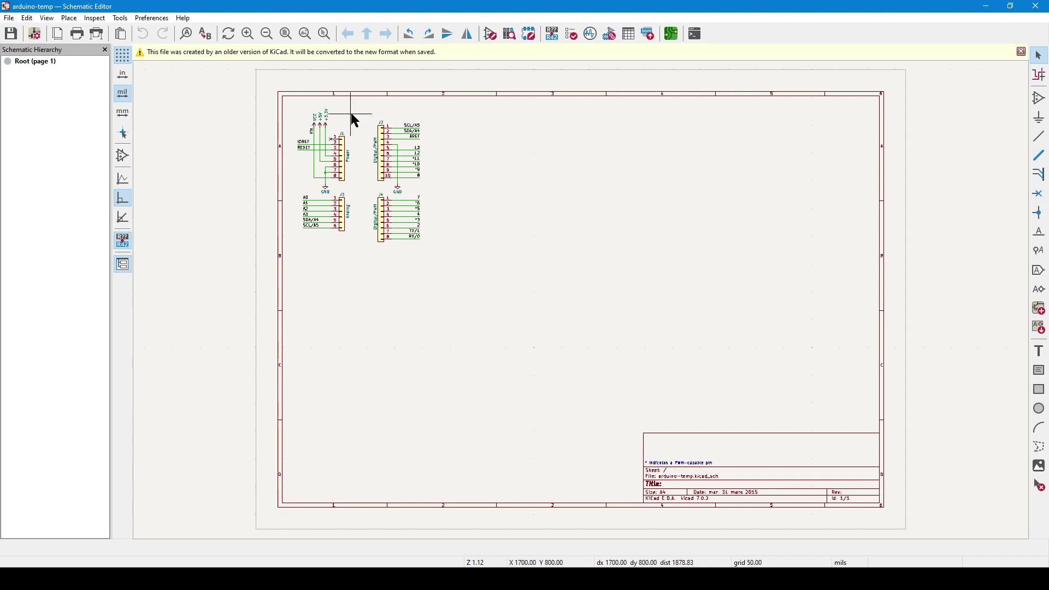
{"action": "left_click", "coordinate": [58, 35]}
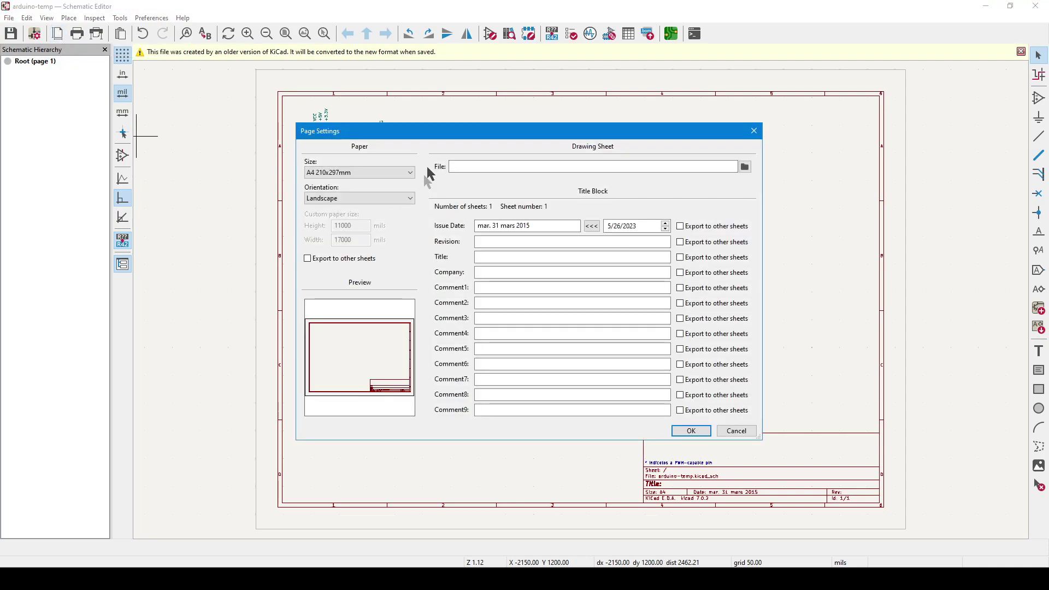
Set the paper size to USLetter 8.5x11in and the issue date to 2023-05-26
{"action": "left_click_drag", "start_coordinate": [447, 134], "coordinate": [457, 89]}
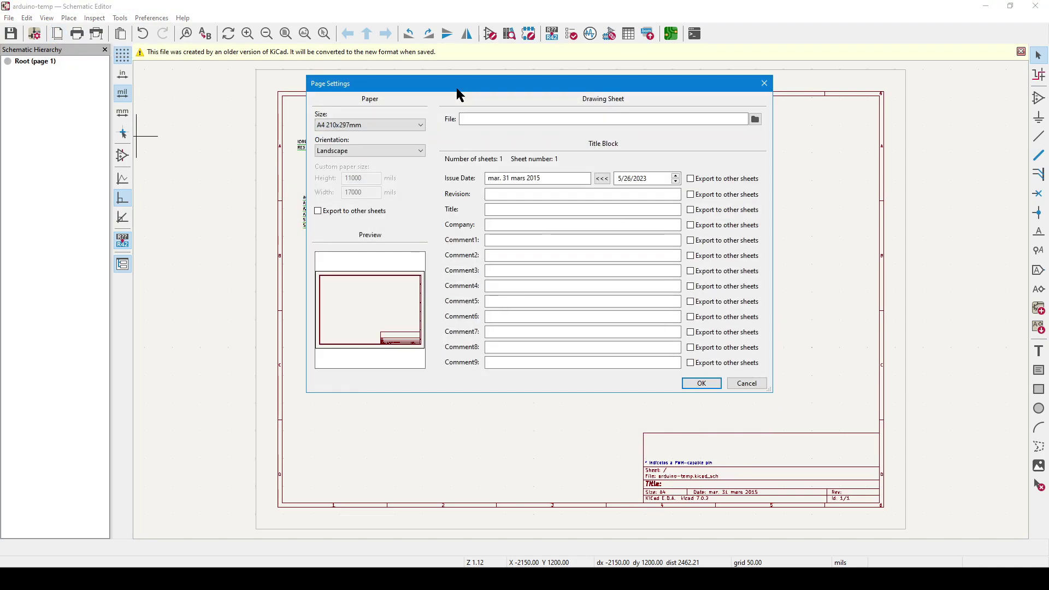
{"action": "left_click", "coordinate": [366, 126]}
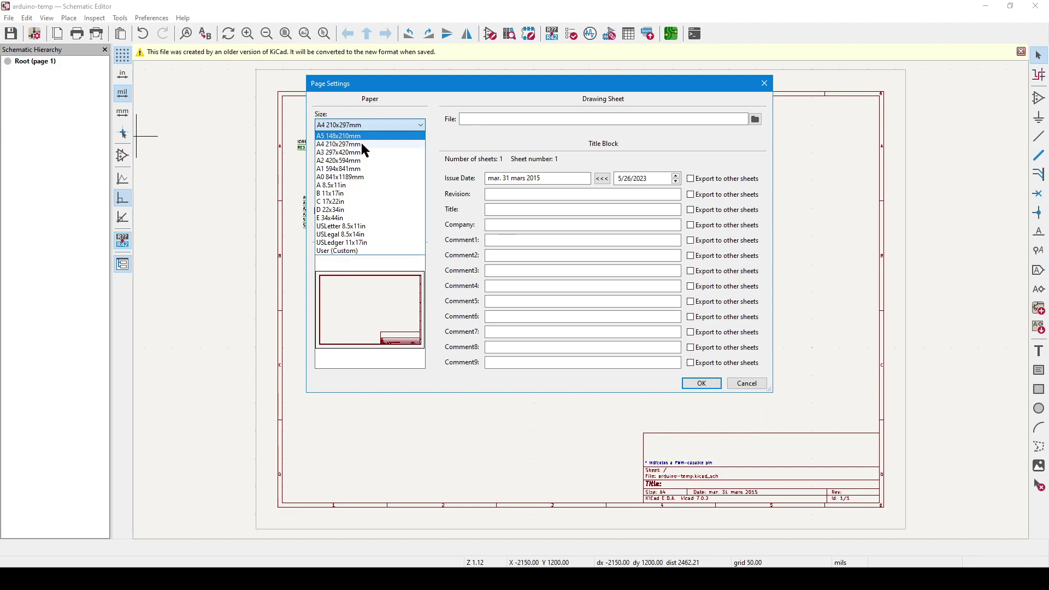
{"action": "left_click", "coordinate": [374, 231]}
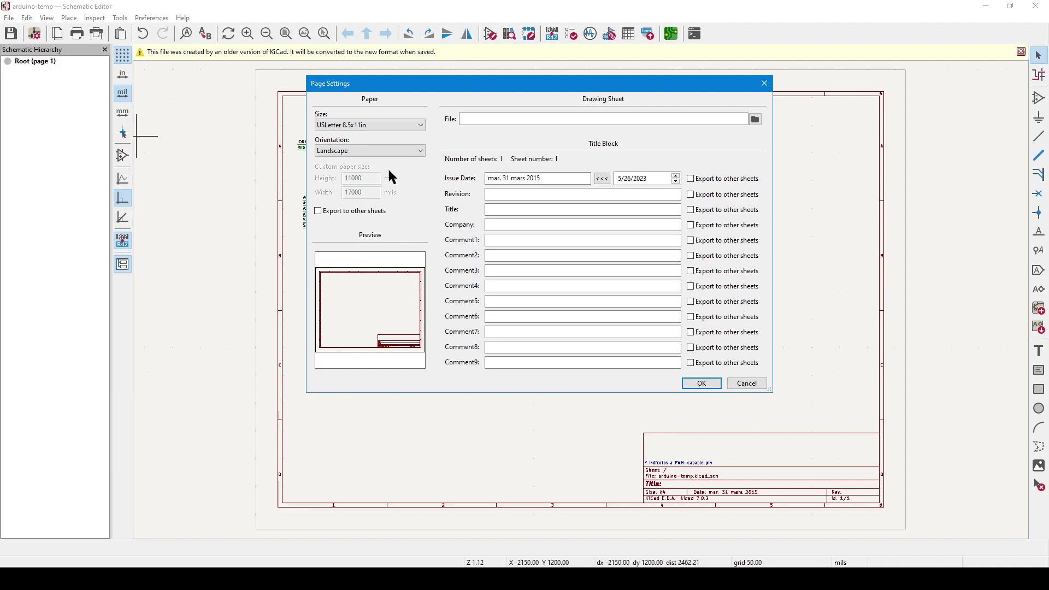
{"action": "left_click", "coordinate": [382, 124]}
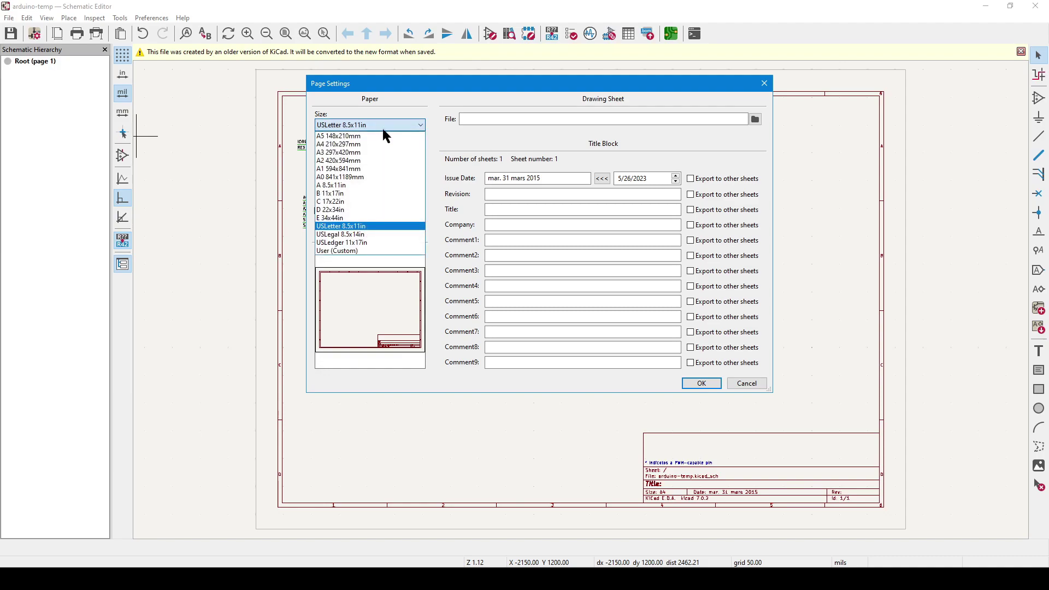
{"action": "left_click", "coordinate": [439, 127]}
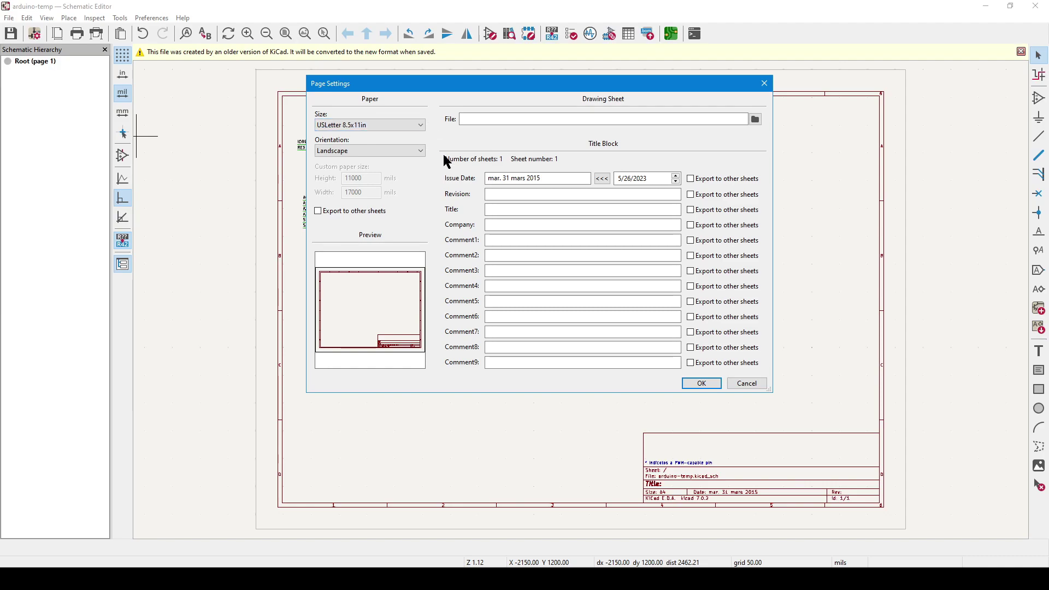
{"action": "left_click", "coordinate": [601, 179]}
Enter revision 'Part number here', title 'Demo' and company 'Voxidyne' in the title block
{"action": "left_click", "coordinate": [535, 195]}
{"action": "type", "text": "Part number"}
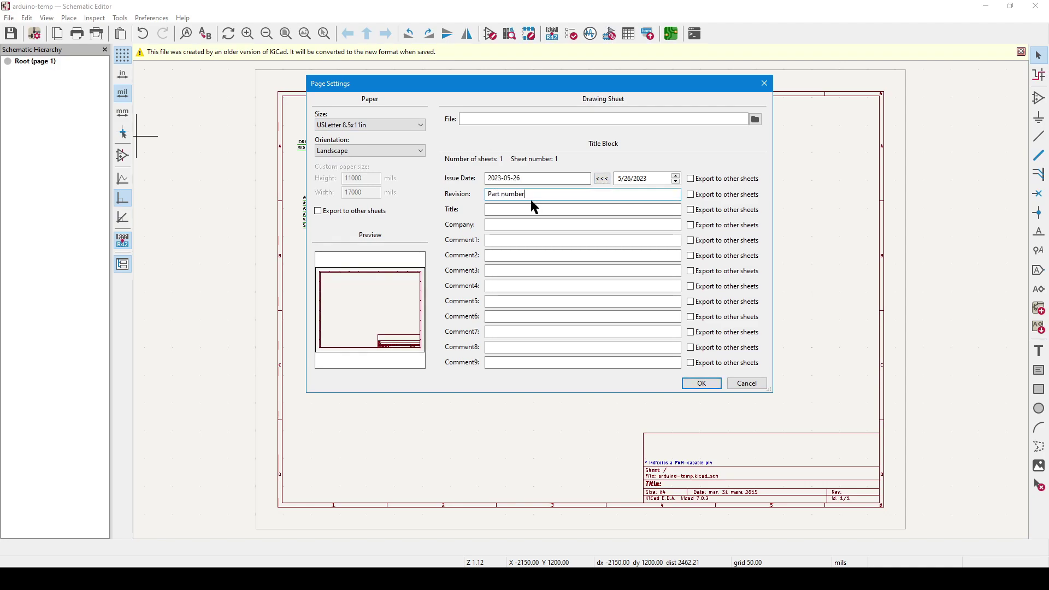
{"action": "type", "text": " here"}
{"action": "key", "text": "Tab"}
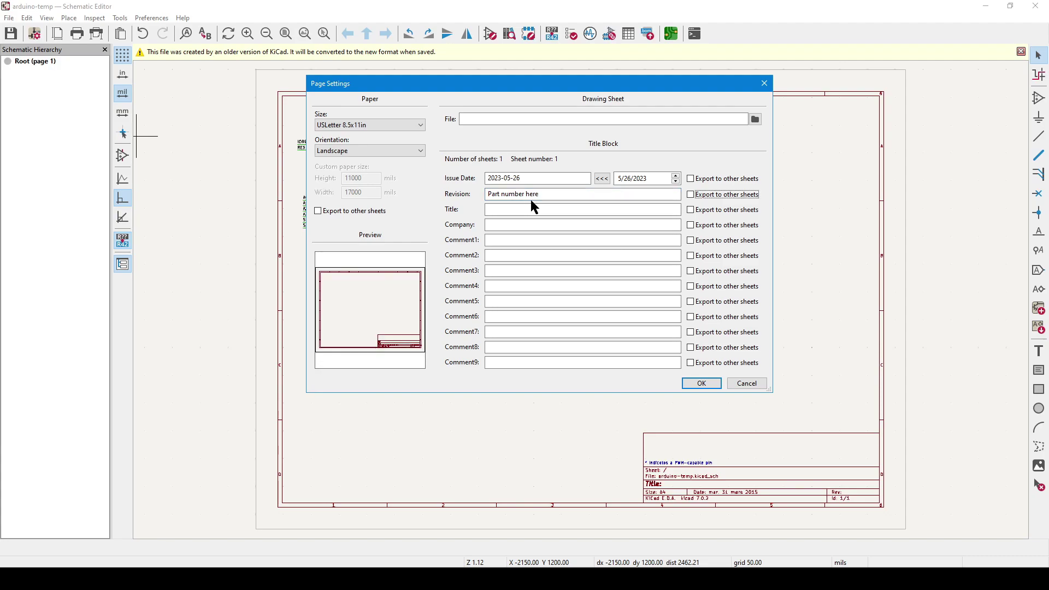
{"action": "left_click", "coordinate": [540, 209]}
{"action": "type", "text": "Demo"}
{"action": "left_click", "coordinate": [545, 224]}
{"action": "type", "text": "Voxidyne"}
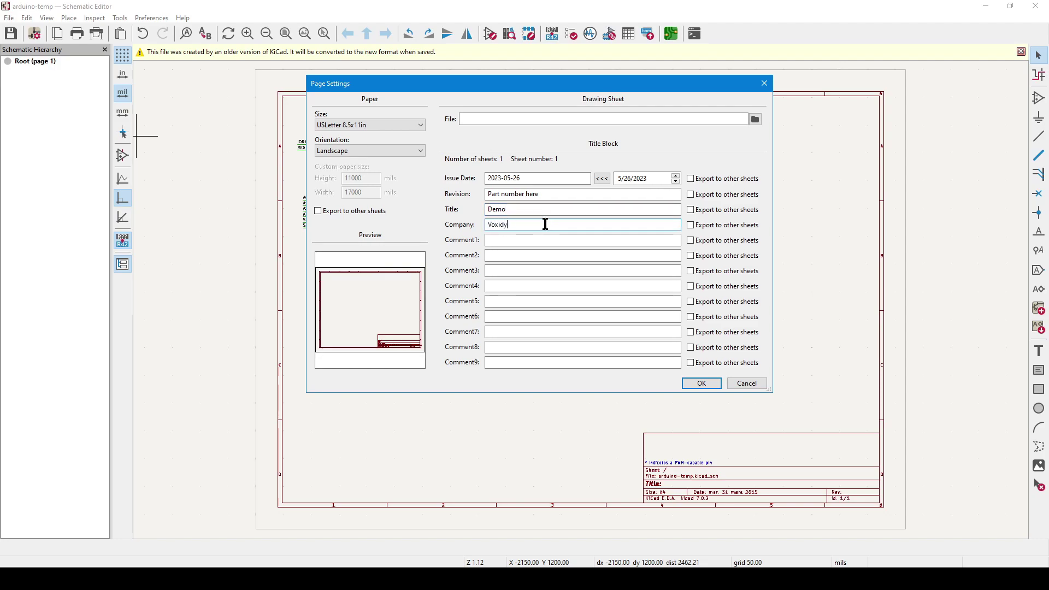
Put 'Hello' in Comment4 and apply the page settings
{"action": "left_click", "coordinate": [503, 255]}
{"action": "left_click", "coordinate": [493, 285]}
{"action": "type", "text": "Hello"}
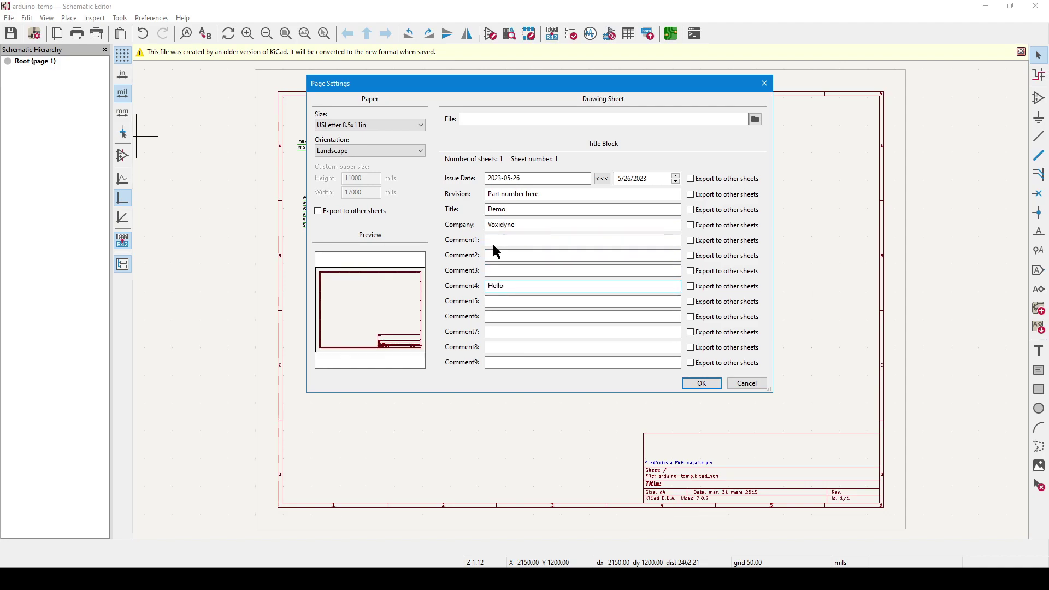
{"action": "left_click", "coordinate": [690, 382]}
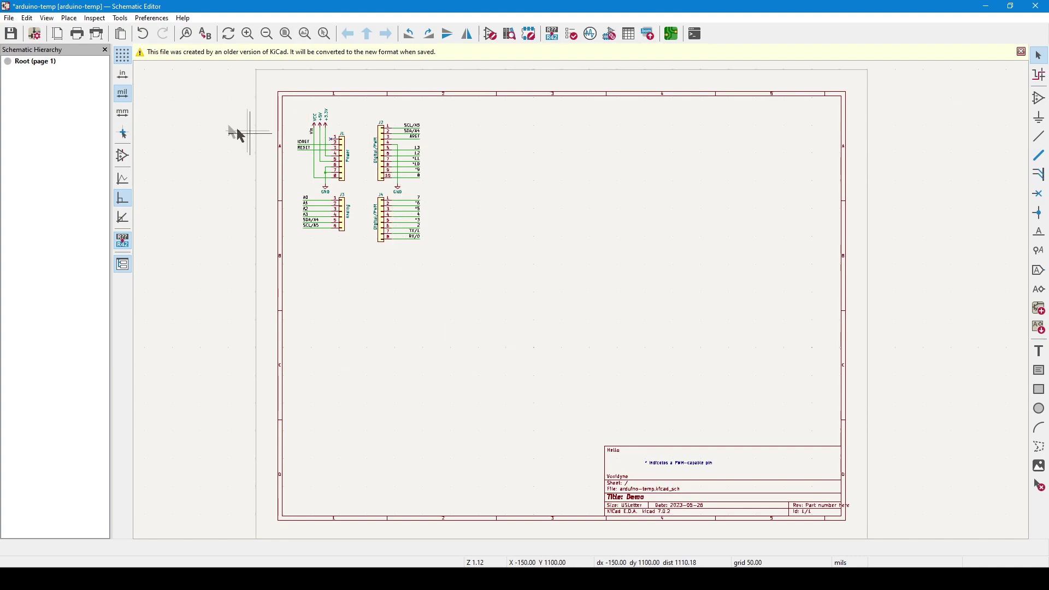
{"action": "left_click", "coordinate": [36, 33]}
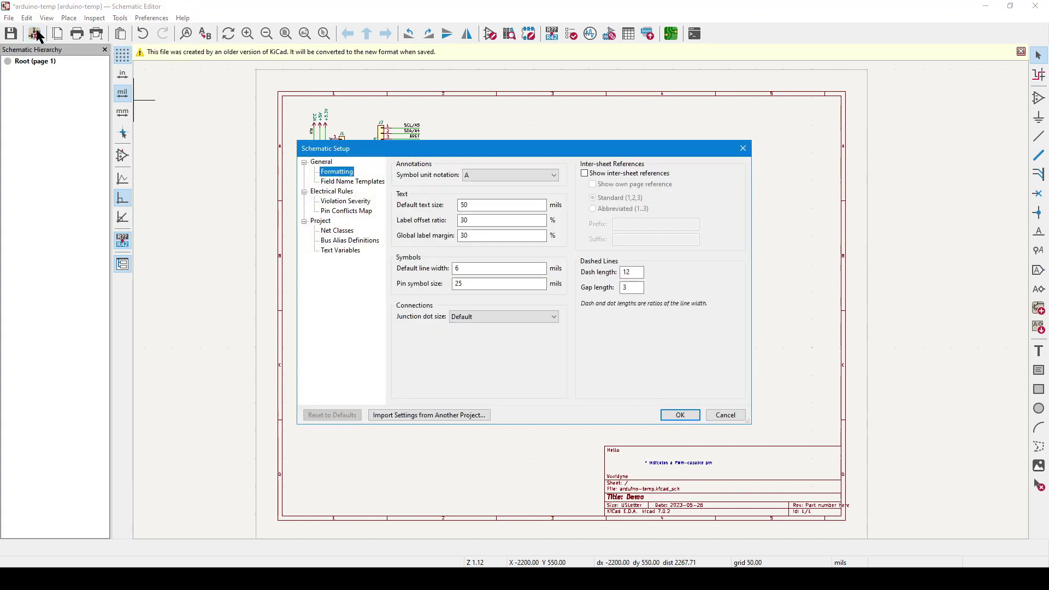
{"action": "left_click_drag", "start_coordinate": [473, 153], "coordinate": [464, 40]}
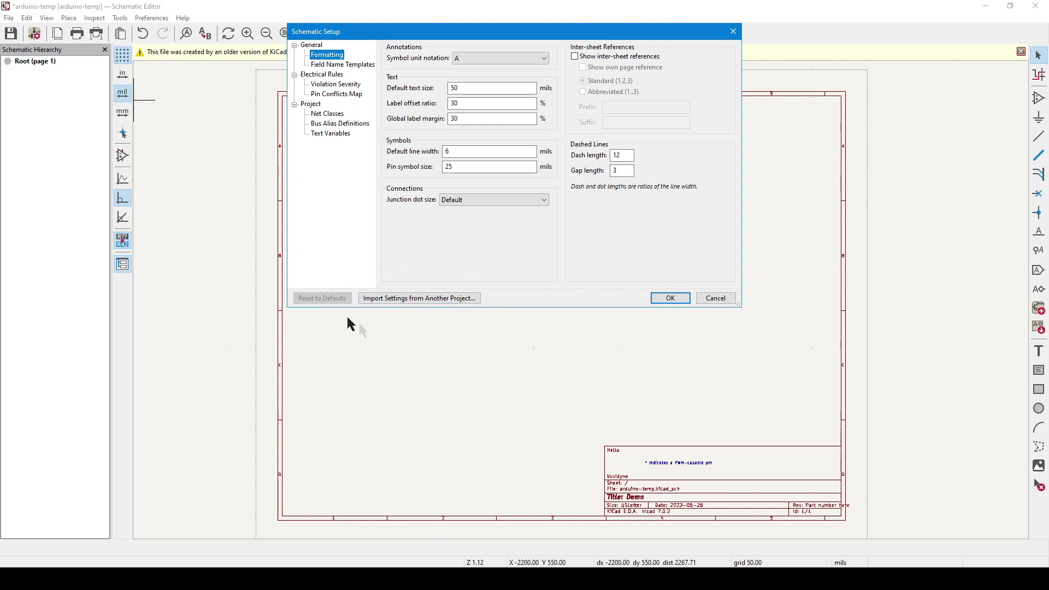
{"action": "left_click", "coordinate": [707, 298]}
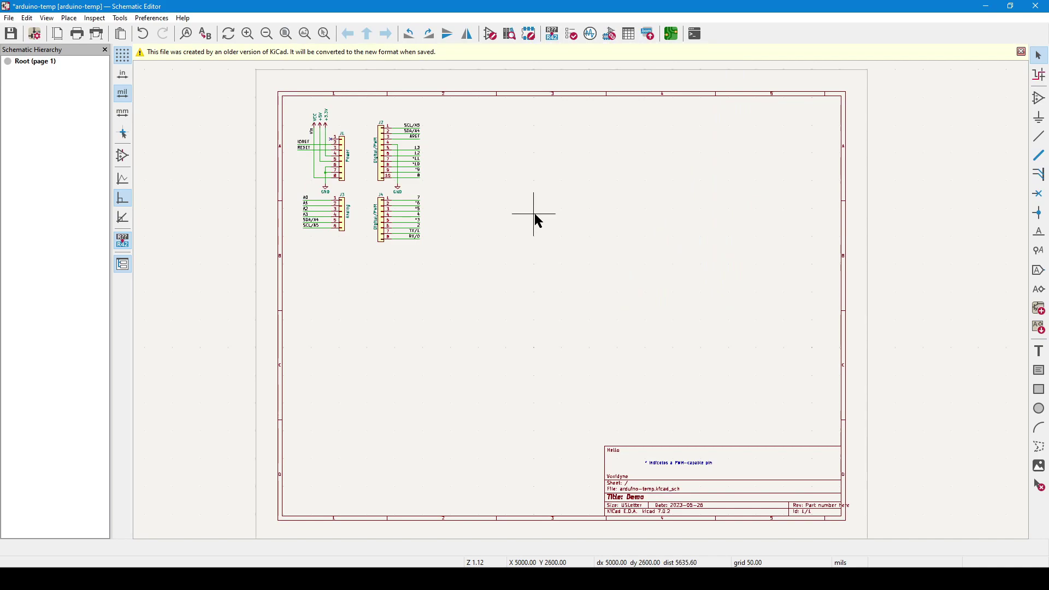
Open Preferences, glance at Hotkeys, then show the Mouse and Touchpad settings
{"action": "left_click", "coordinate": [148, 20]}
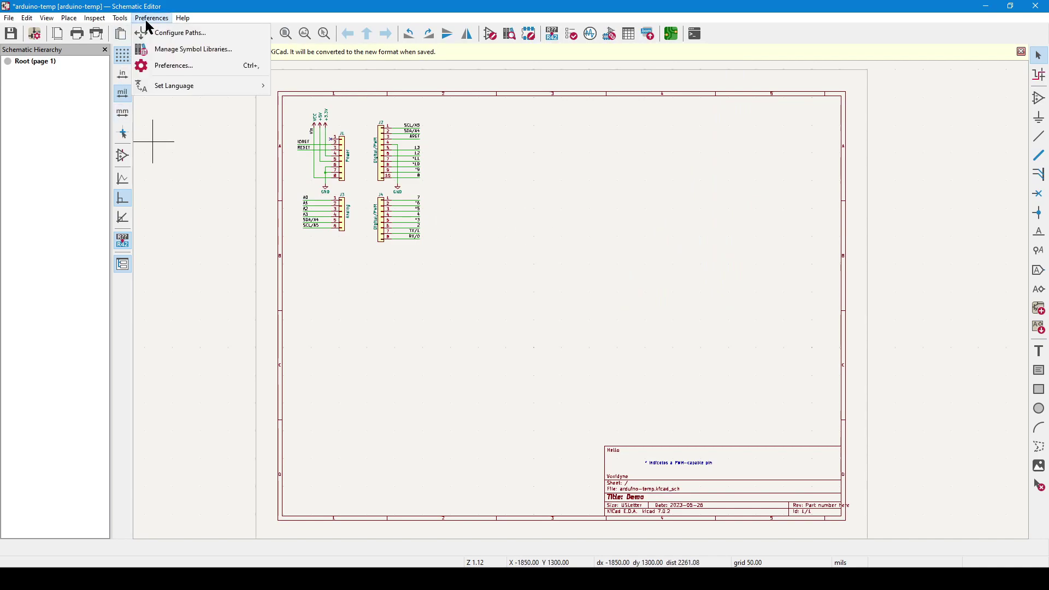
{"action": "left_click", "coordinate": [168, 66]}
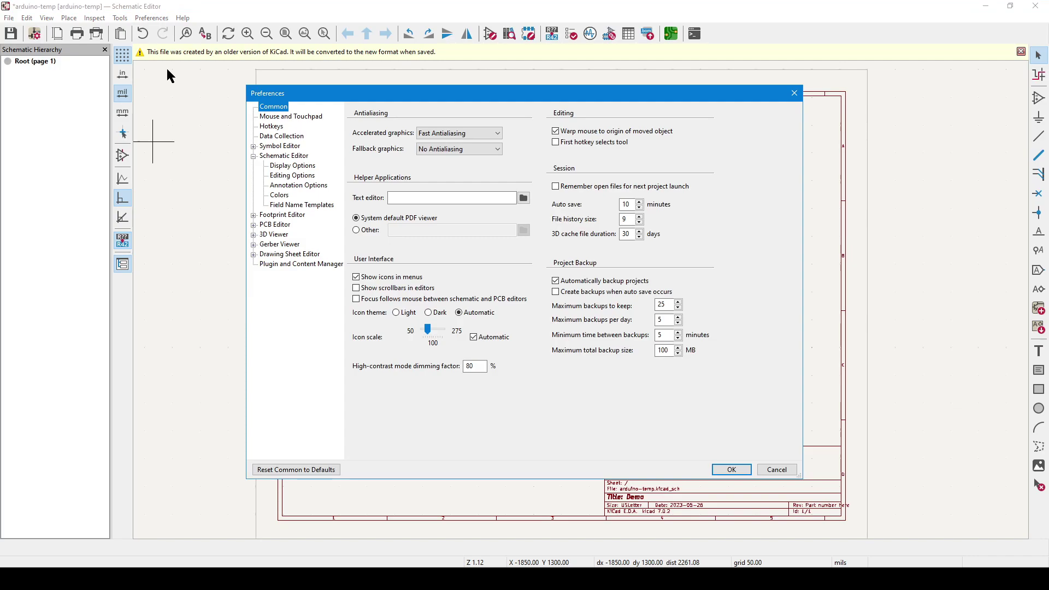
{"action": "left_click", "coordinate": [280, 127]}
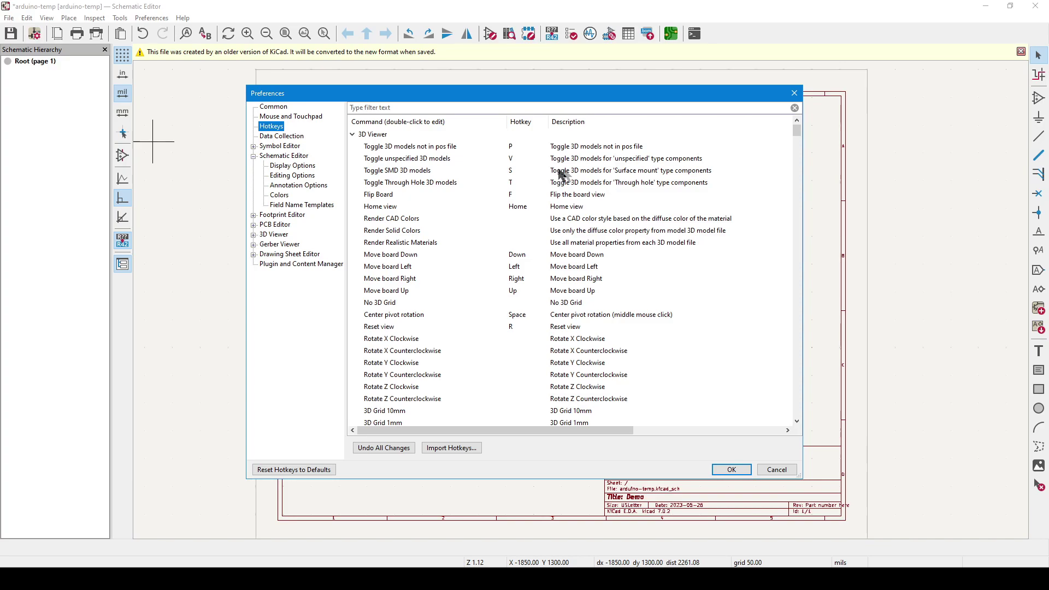
{"action": "mouse_move", "coordinate": [797, 132]}
{"action": "left_mouse_down"}
{"action": "mouse_move", "coordinate": [808, 327]}
{"action": "mouse_move", "coordinate": [798, 304]}
{"action": "mouse_move", "coordinate": [797, 131]}
{"action": "left_mouse_up"}
{"action": "left_click", "coordinate": [322, 117]}
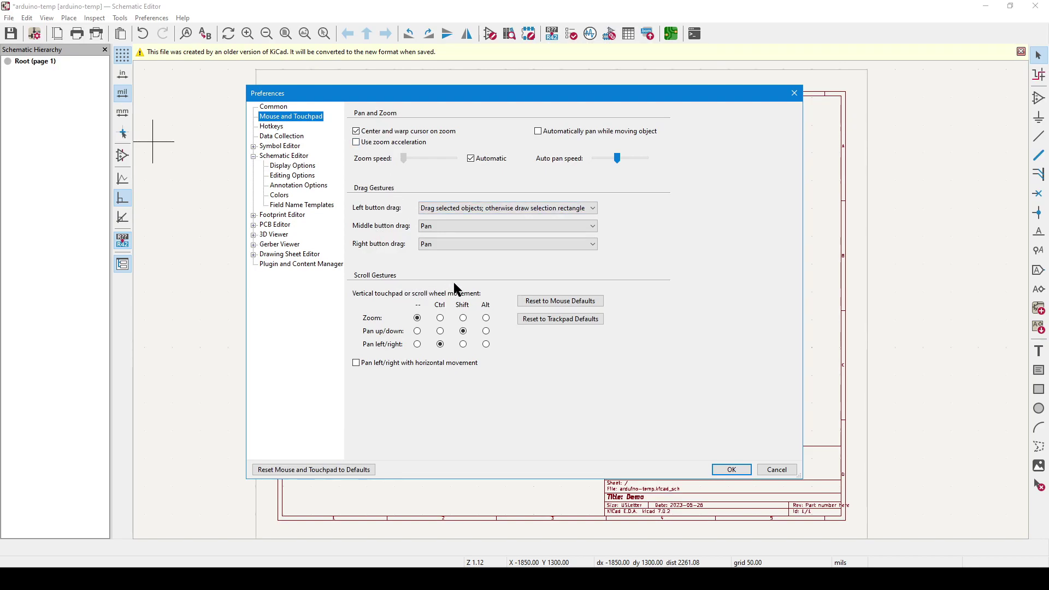
Check the Data Collection page, collapse the Schematic Editor pages, and cancel Preferences unchanged
{"action": "left_click_drag", "start_coordinate": [464, 102], "coordinate": [468, 25]}
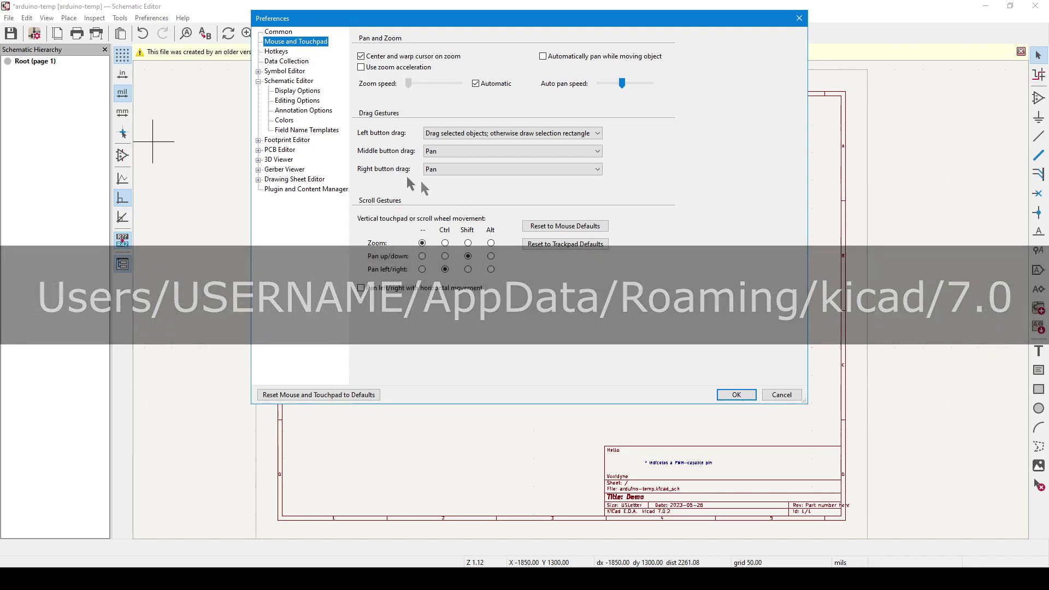
{"action": "left_click", "coordinate": [275, 62]}
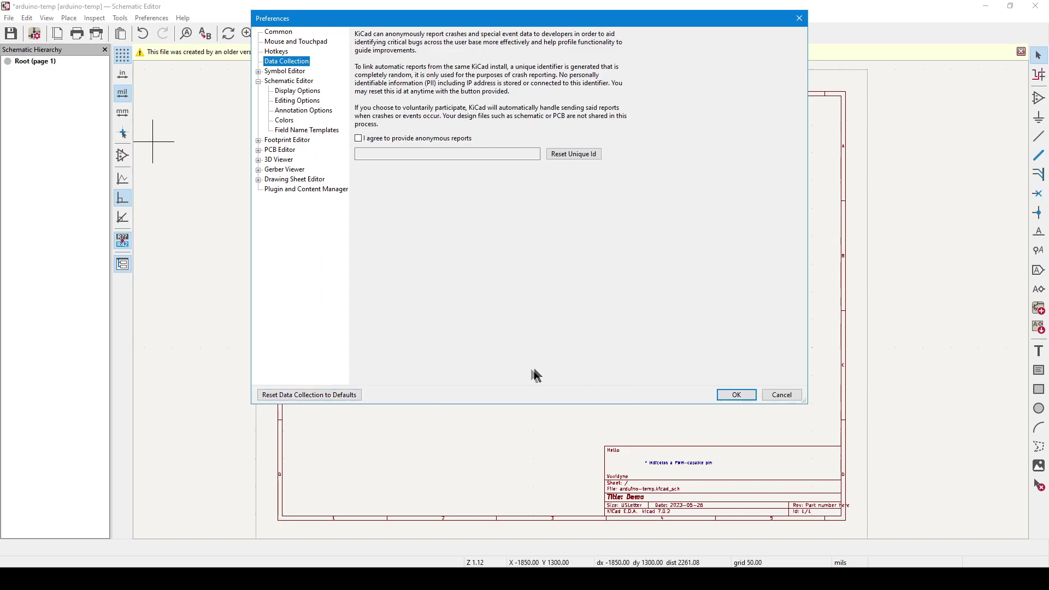
{"action": "left_click", "coordinate": [259, 81]}
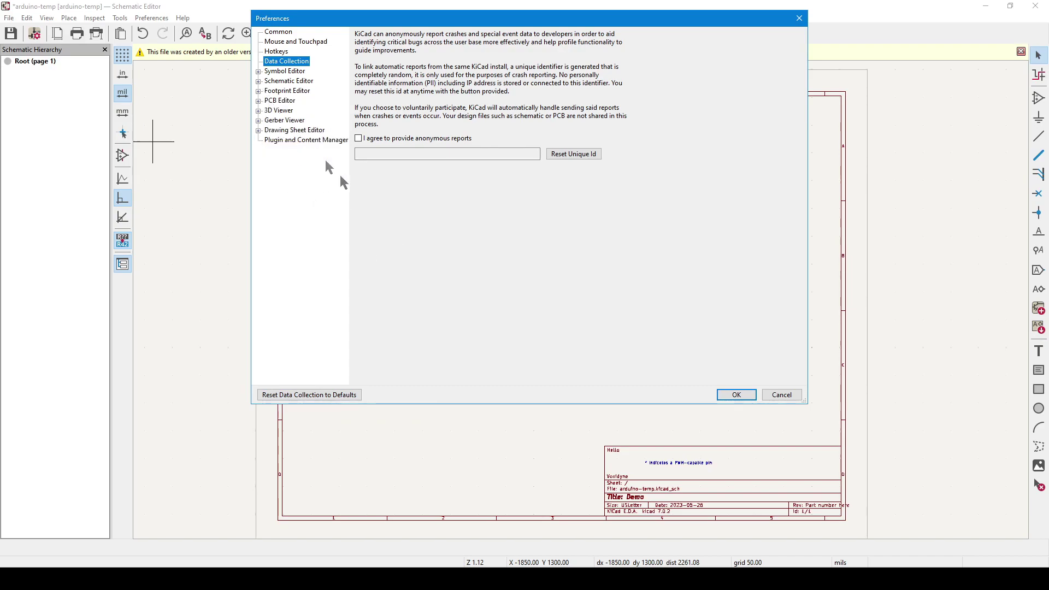
{"action": "left_click", "coordinate": [770, 394]}
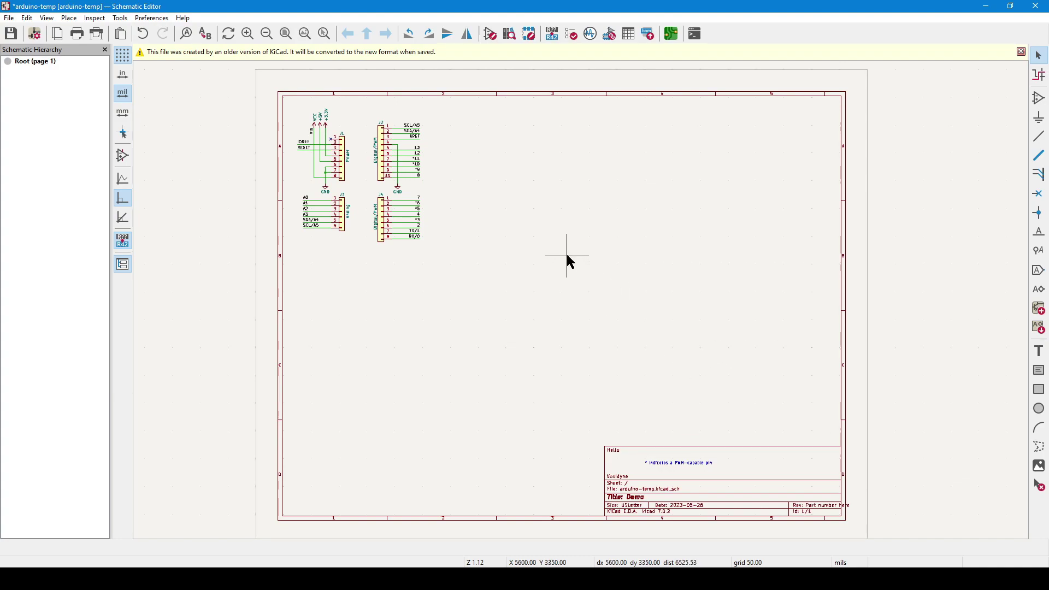
Zoom the canvas in on the J1–J4 Arduino header connectors
{"action": "scroll", "coordinate": [359, 166], "scroll_direction": "up", "scroll_amount": 5}
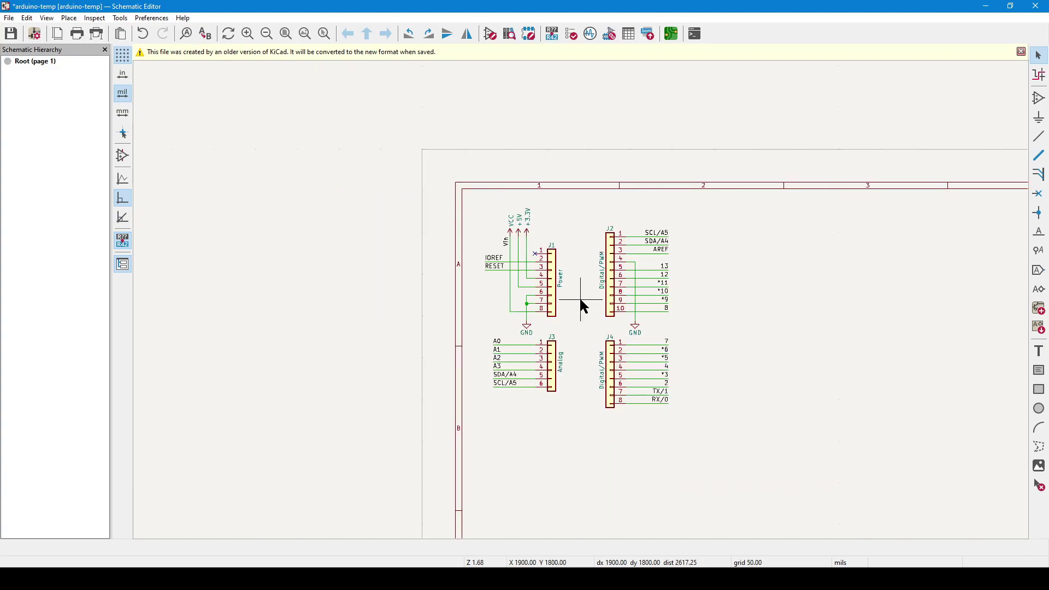